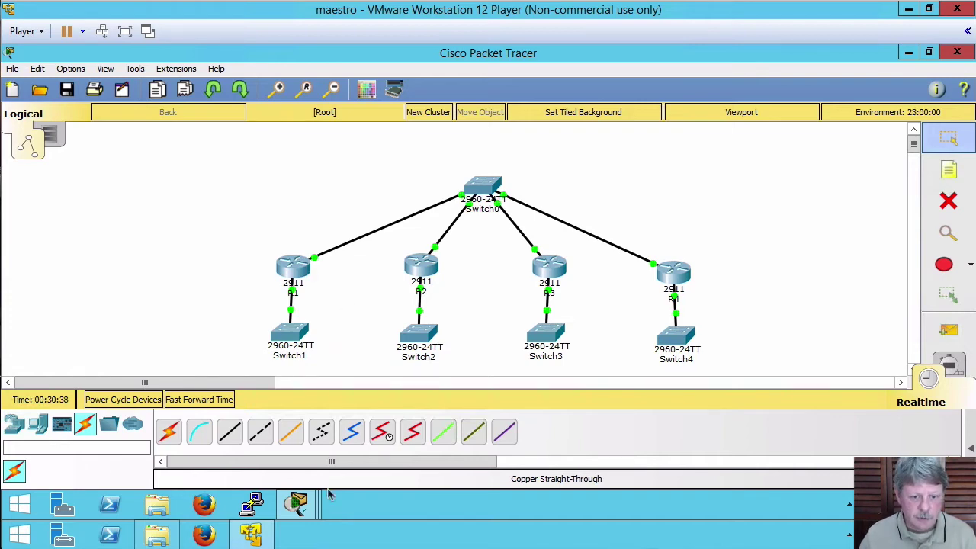
Open R1's console, enter global configuration mode, and show its routing table of connected routes.
mouse_move(298, 503)
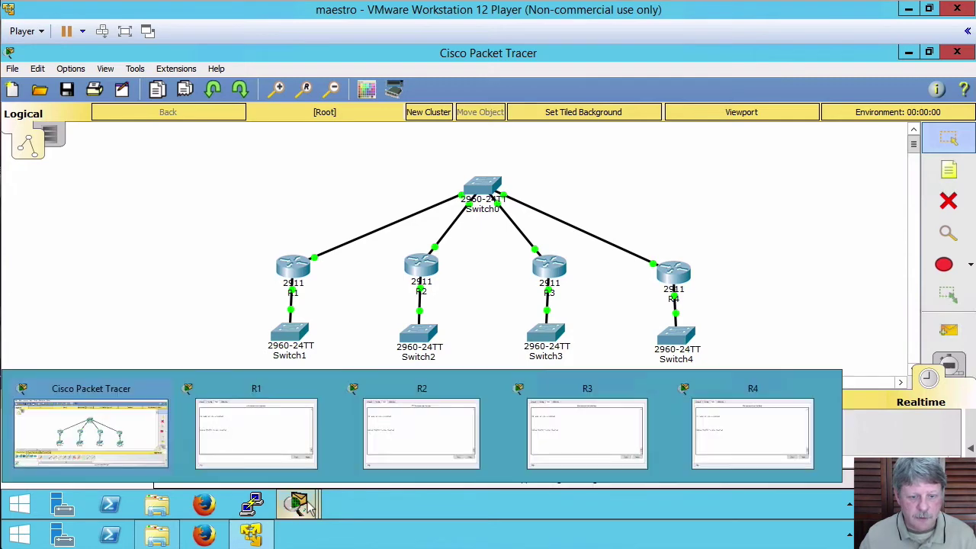
left_click(284, 456)
key("Return")
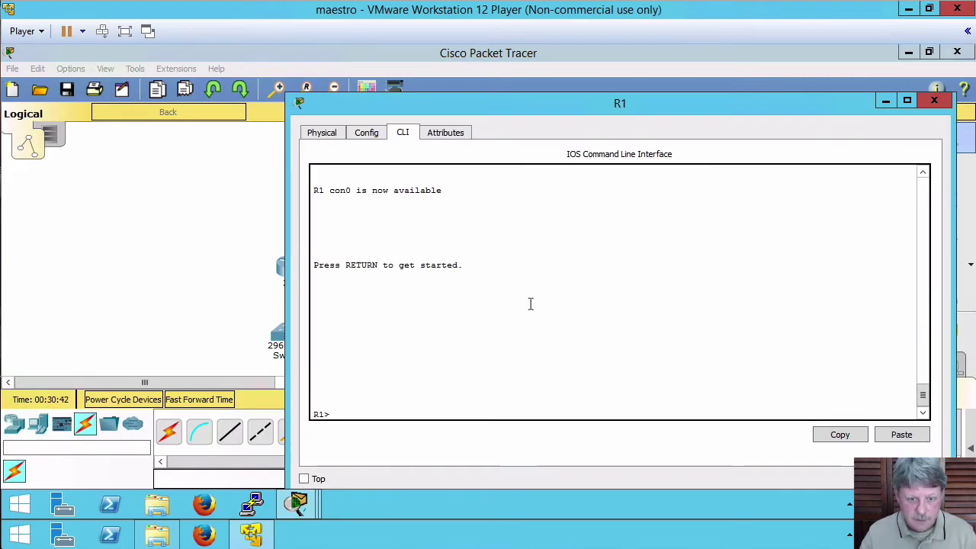
type("en")
key("Return")
type("conf t")
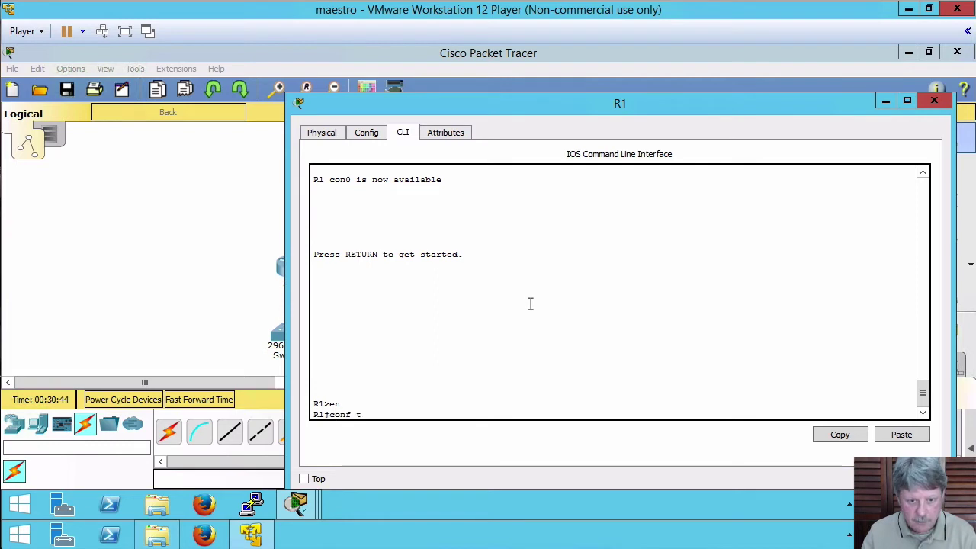
key("Return")
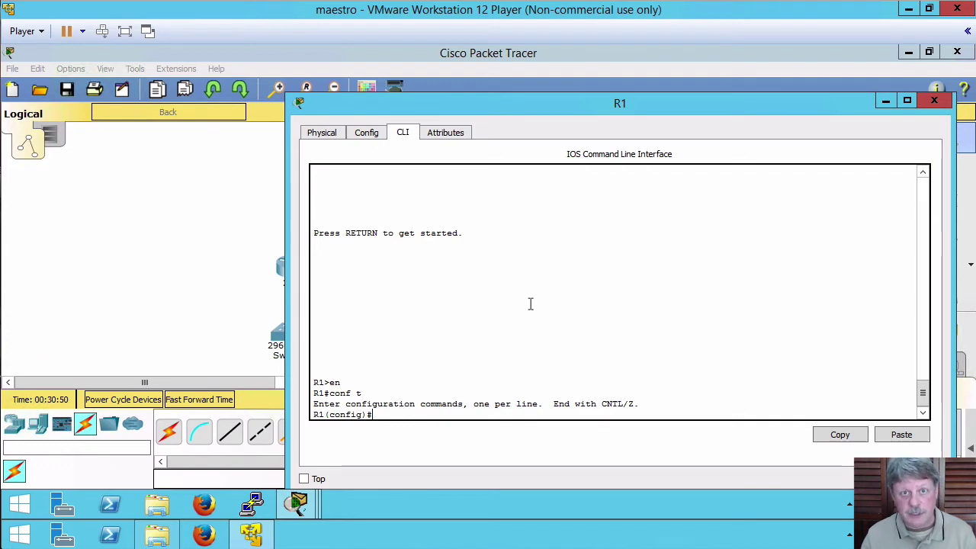
type("d")
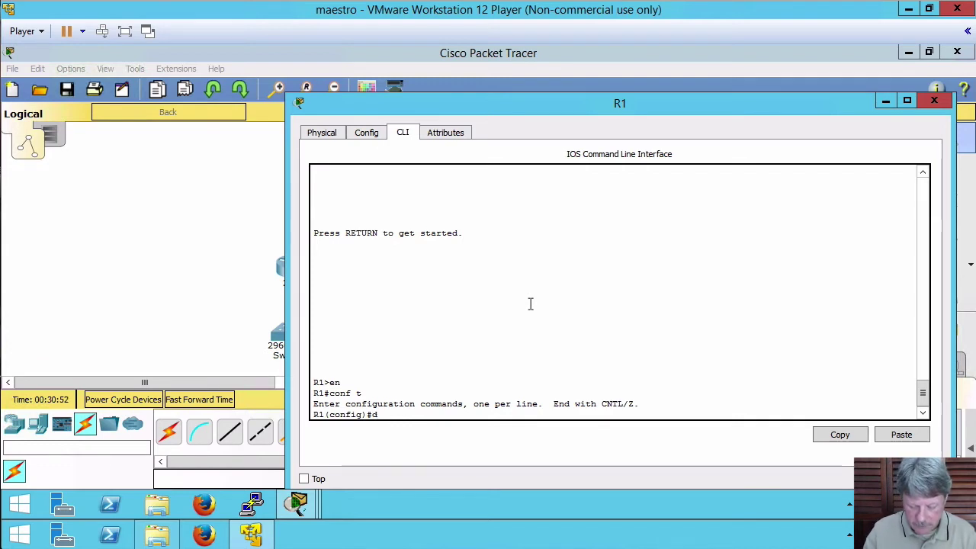
type("o sh ip")
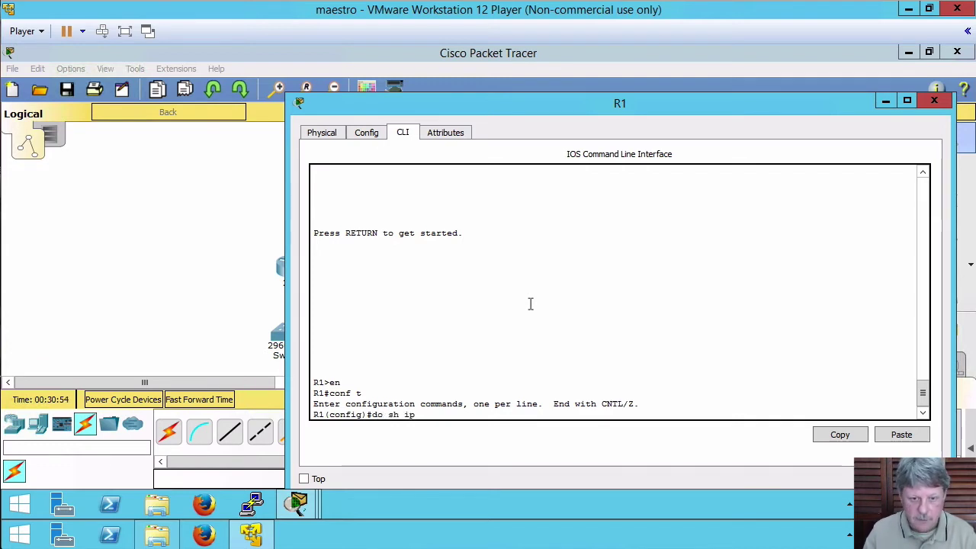
type(" route")
key("Return")
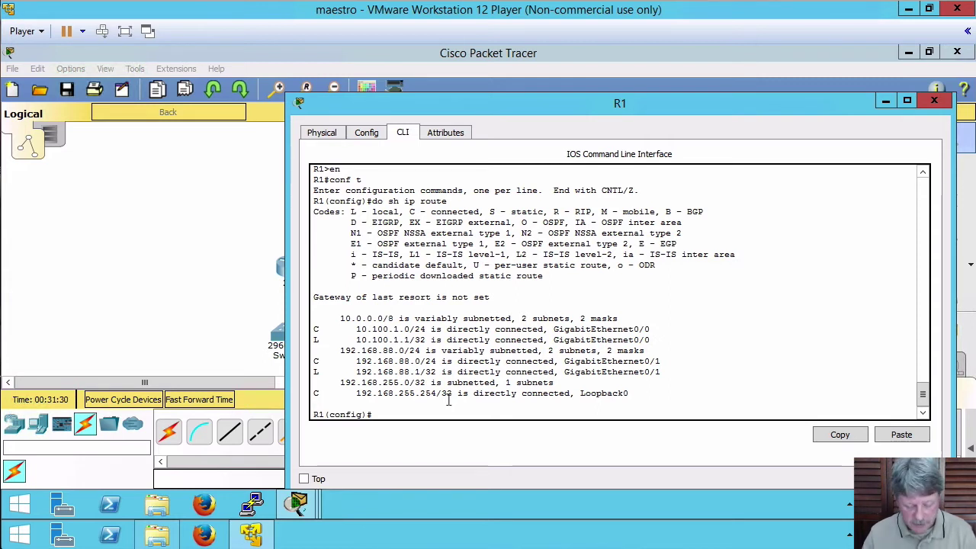
Start OSPF process 1 on R1 and enter network 10.100.1.0 0.0.0.255 area 0.
type("router ospf 1")
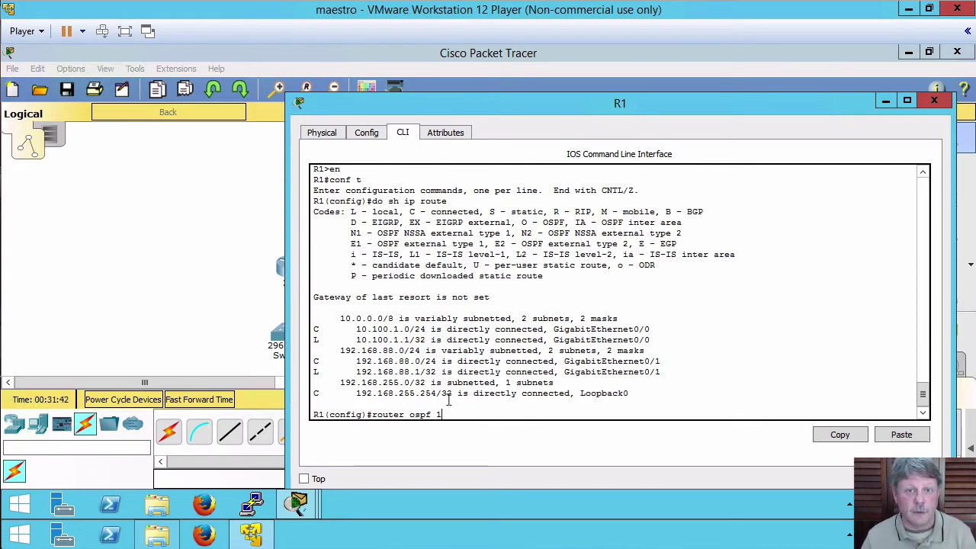
key("Return")
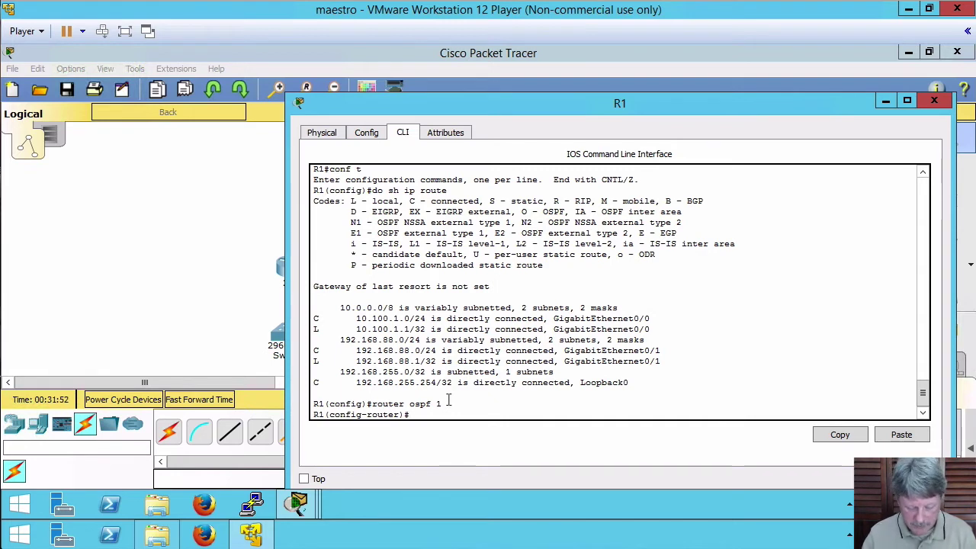
type("network")
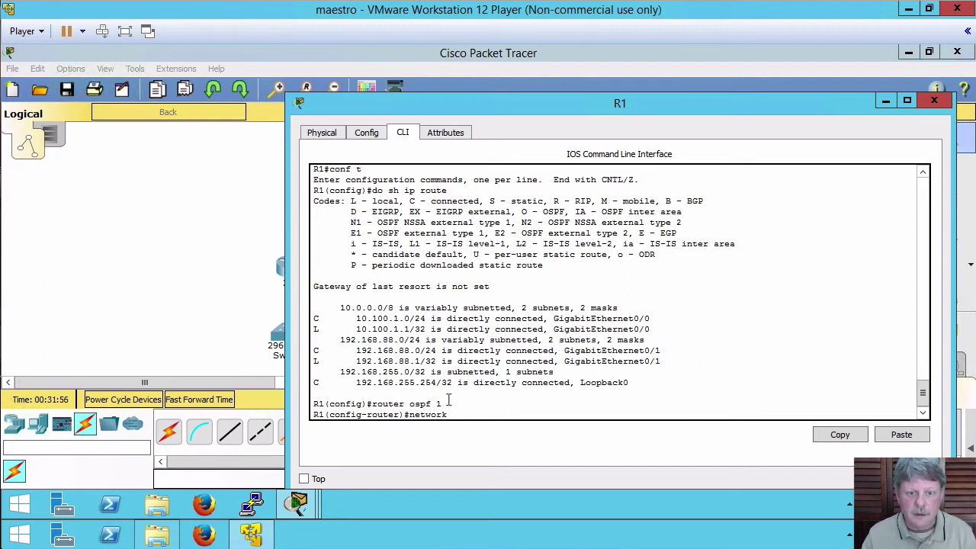
type(" 1")
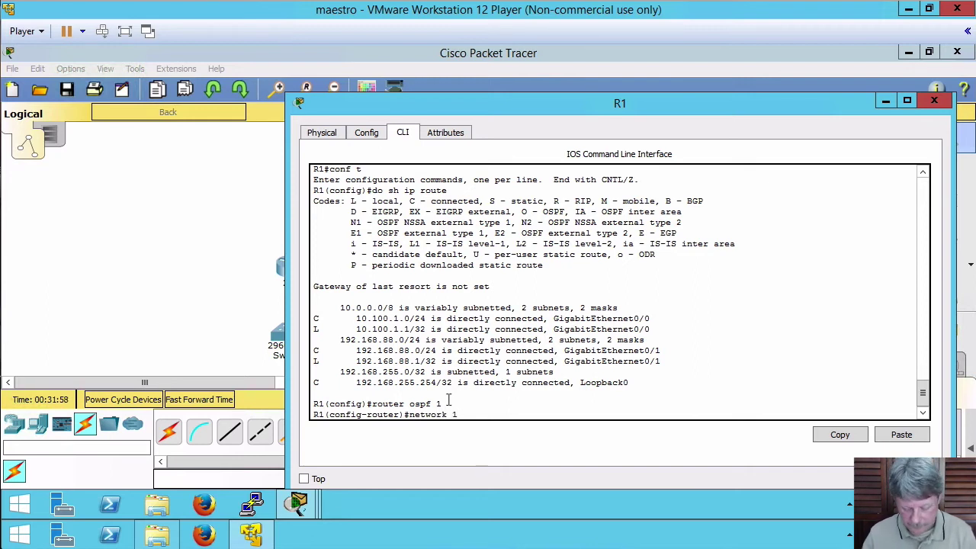
type("0.100.1.")
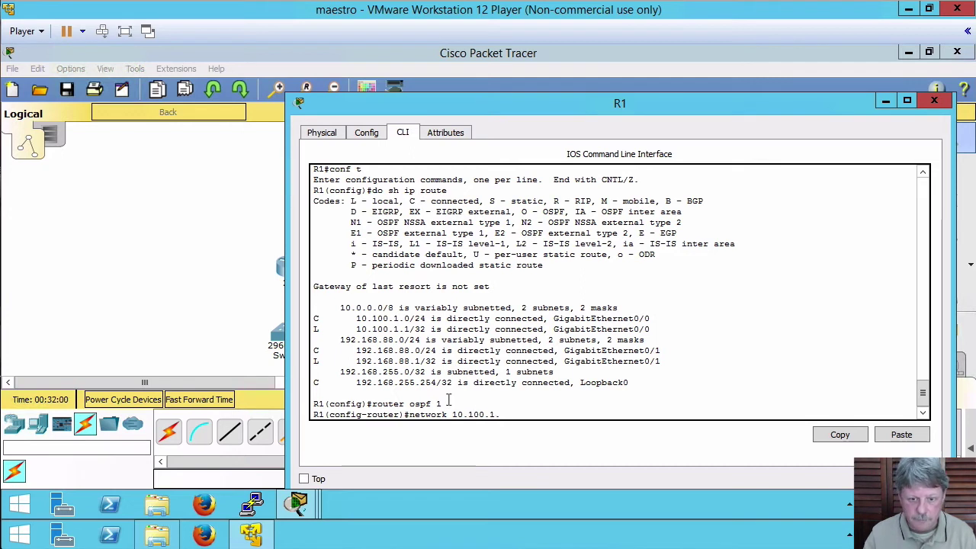
type("0 ")
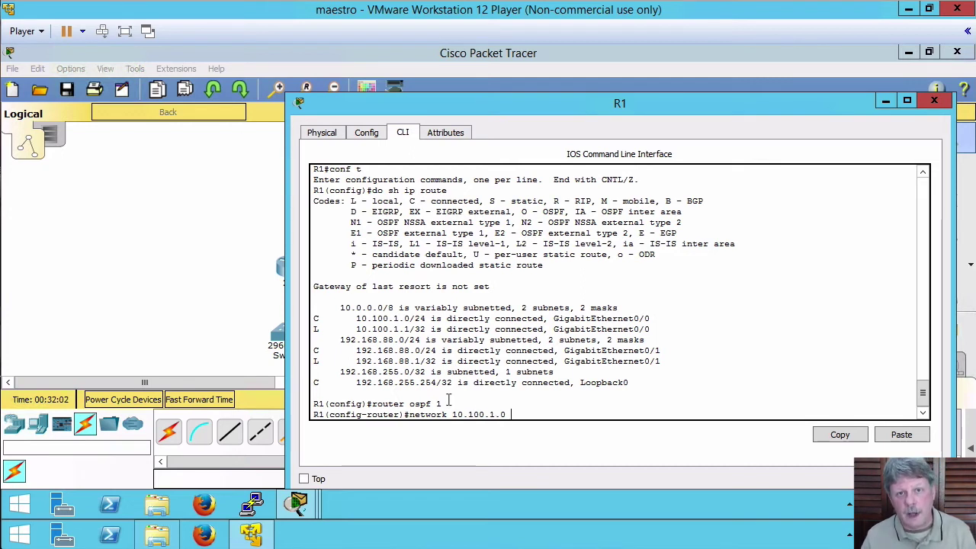
type("0.0.")
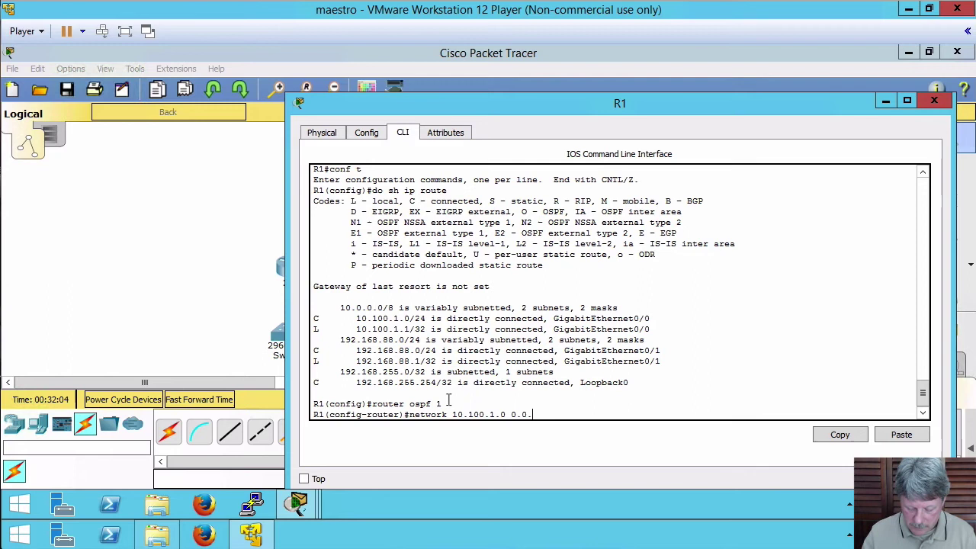
type("0.255")
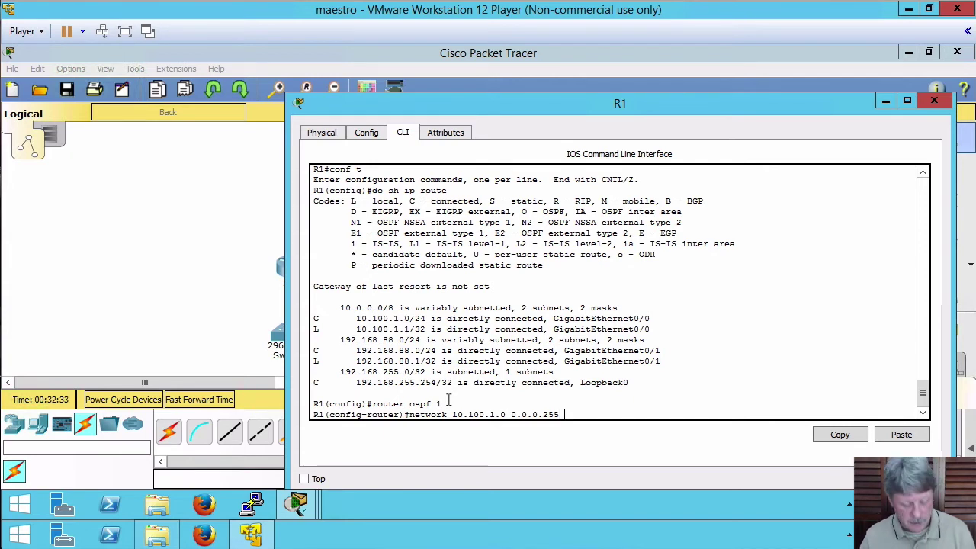
type("rea 0")
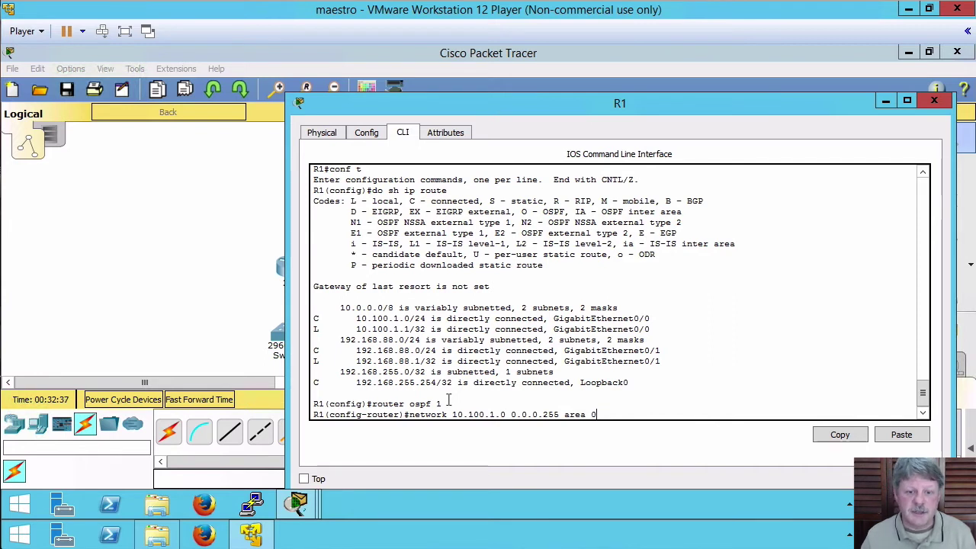
Confirm the 10.100.1.0 network, then add network 192.168.88.0 0.0.0.255 area 0 on R1.
key("Return")
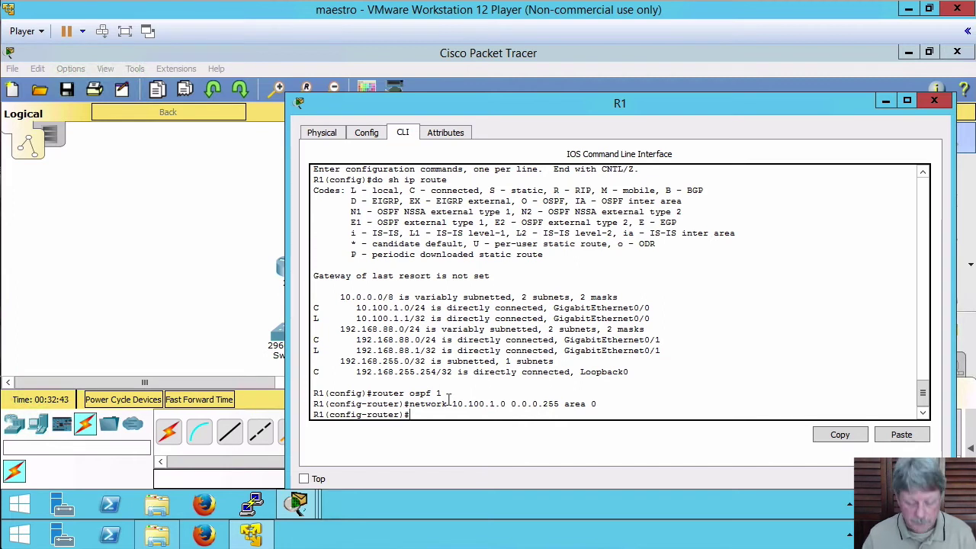
type("network")
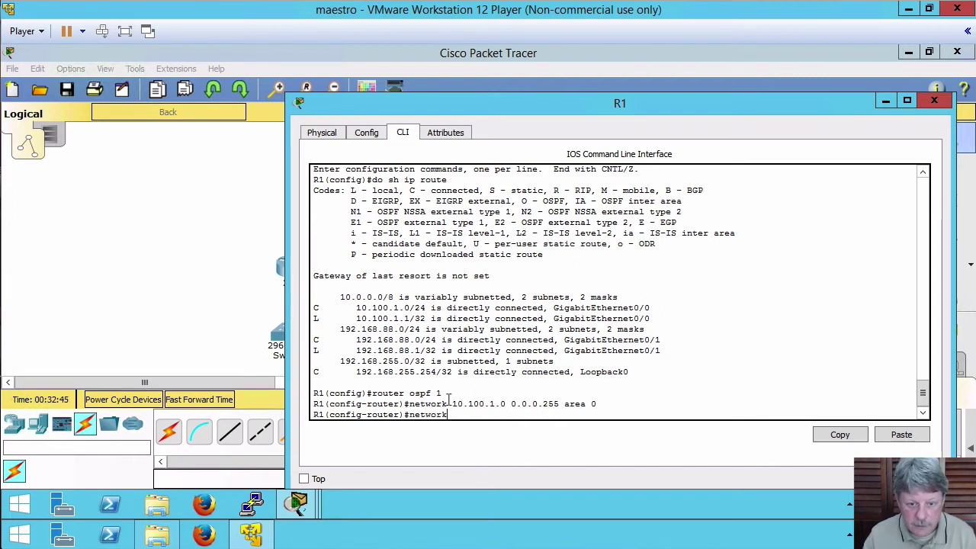
type(" 192.168")
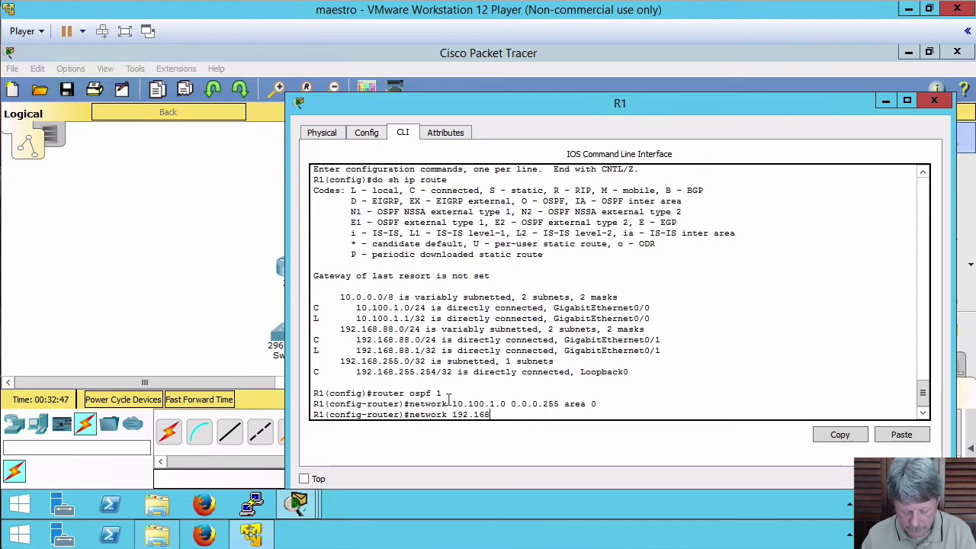
type(".88.0")
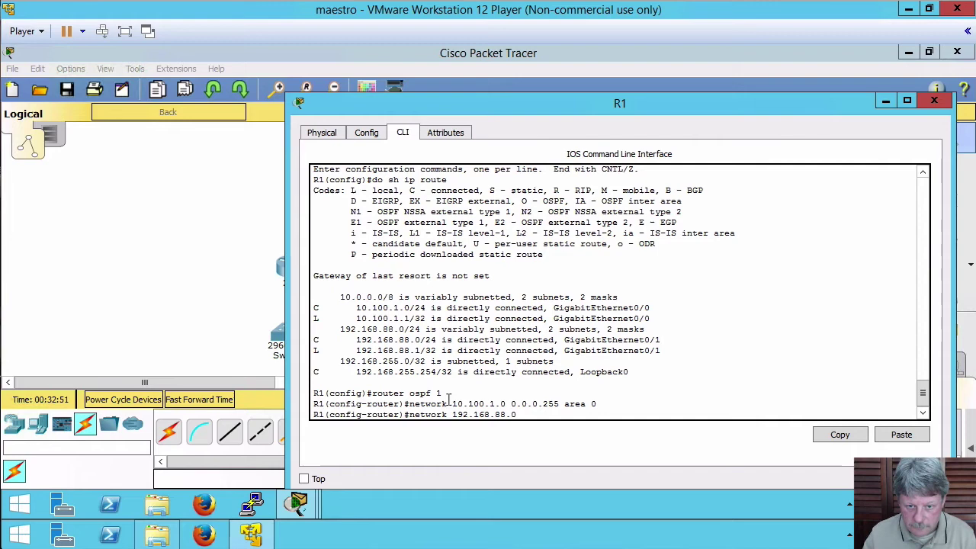
type(" 0.0.0.2")
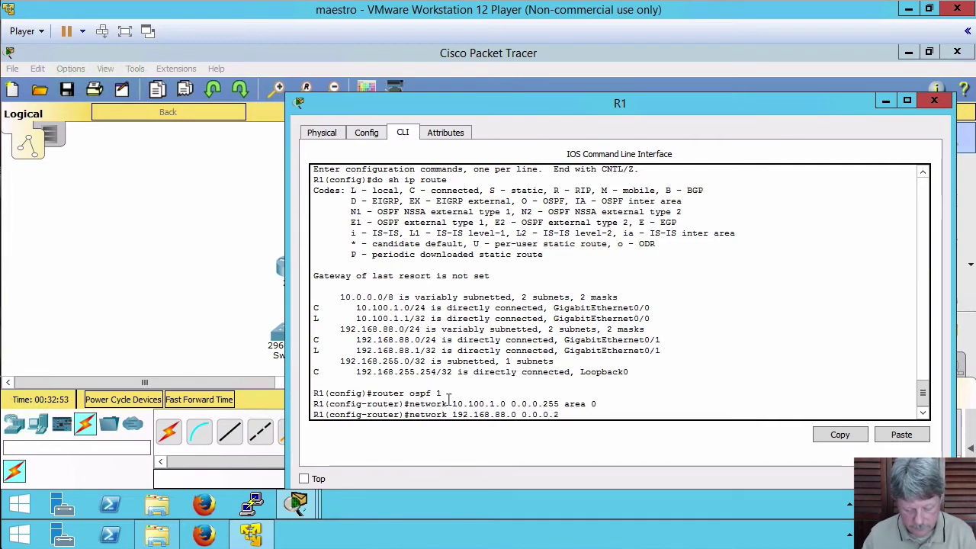
type("55 area")
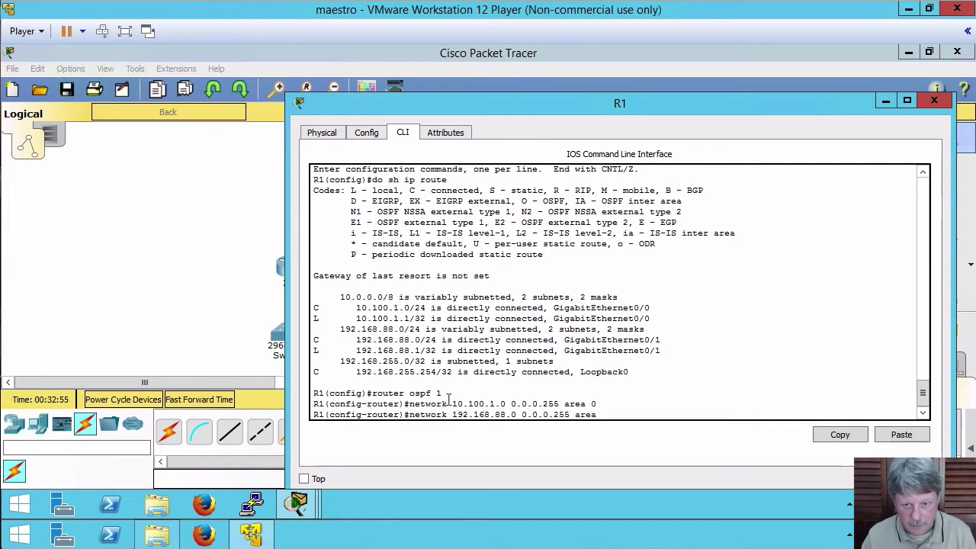
type(" 0")
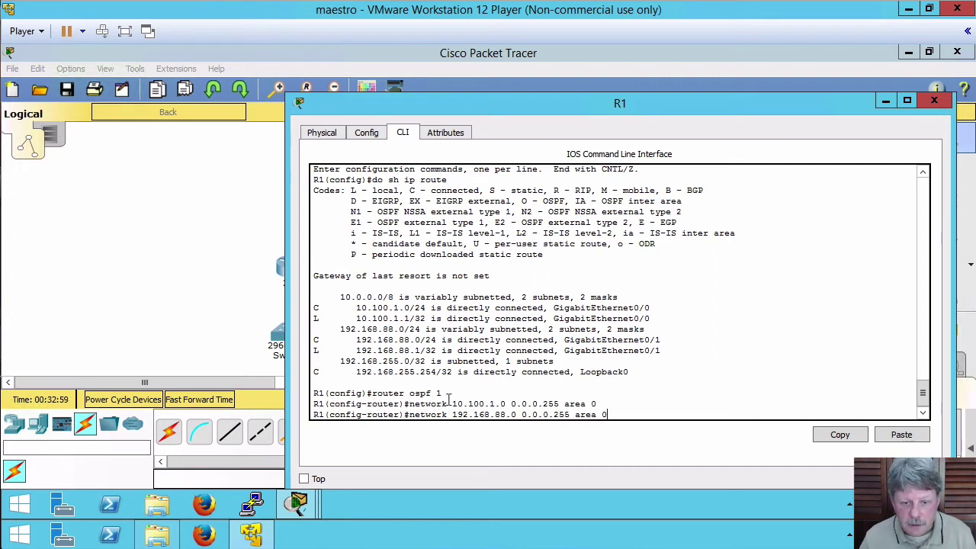
key("Return")
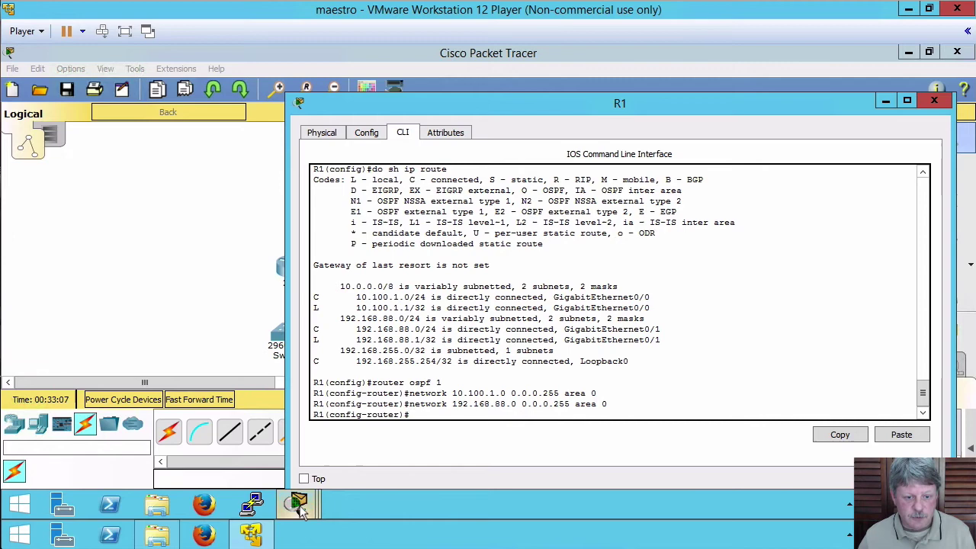
Open R2's command line and enter global configuration mode.
mouse_move(300, 509)
left_click(409, 413)
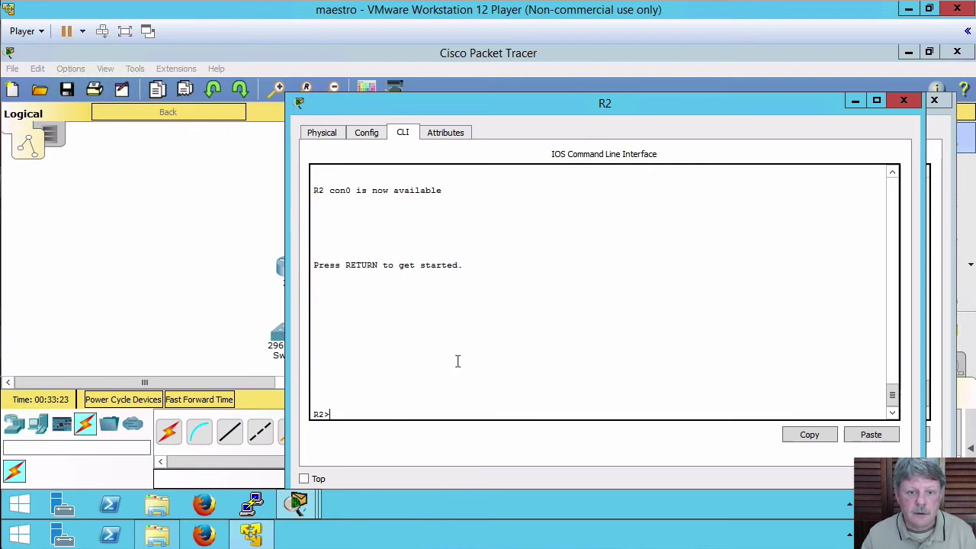
type("en")
key("Return")
type("conf t")
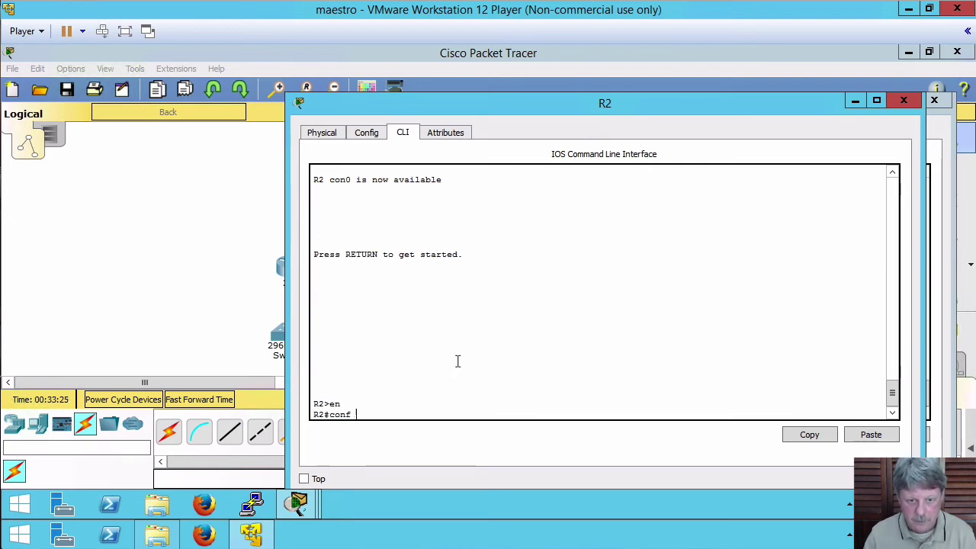
key("Return")
Start OSPF process 1 on R2 and print its routing table.
type("router o")
key("Tab")
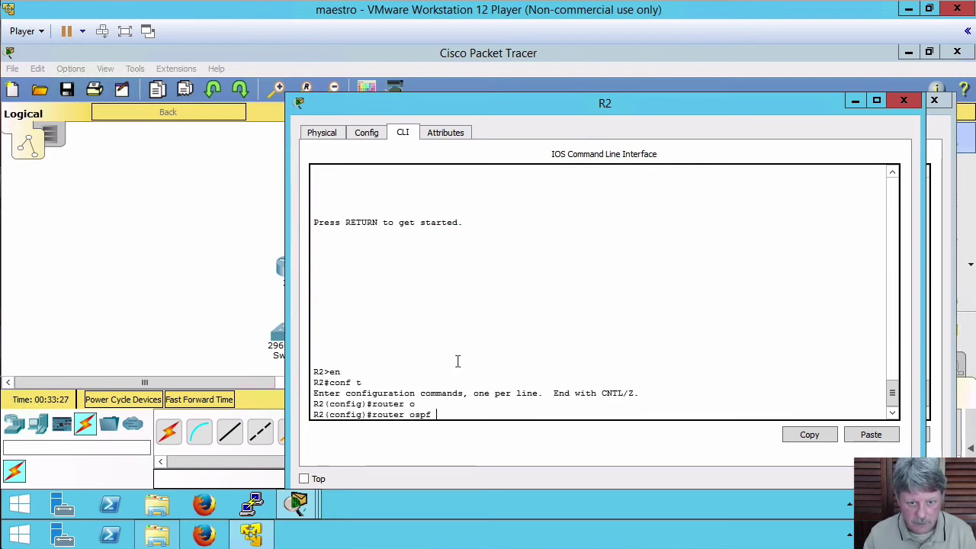
type("1")
key("Return")
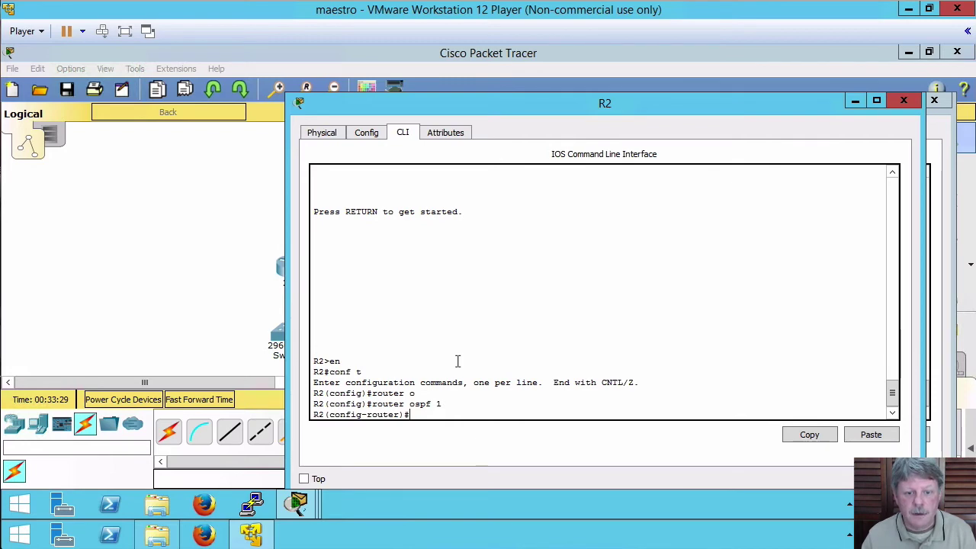
type("do sh ip")
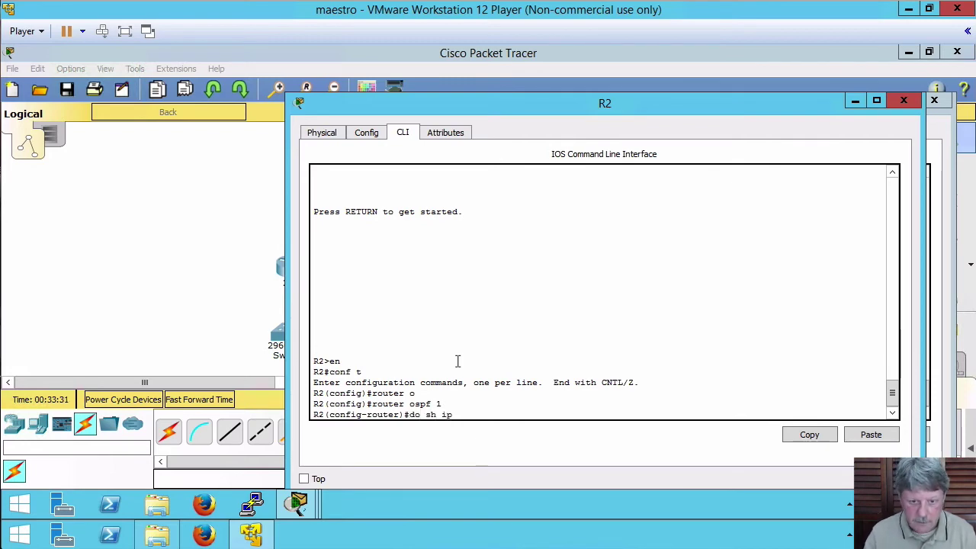
type("route")
key("Return")
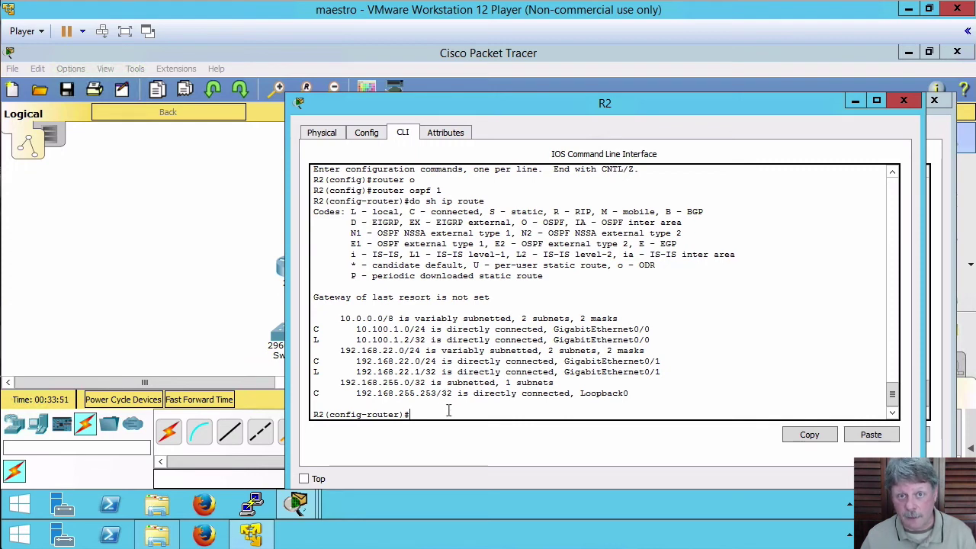
Add networks 10.100.1.0 and 192.168.22.0, wildcard 0.0.0.255, to area 0 on R2.
type("net")
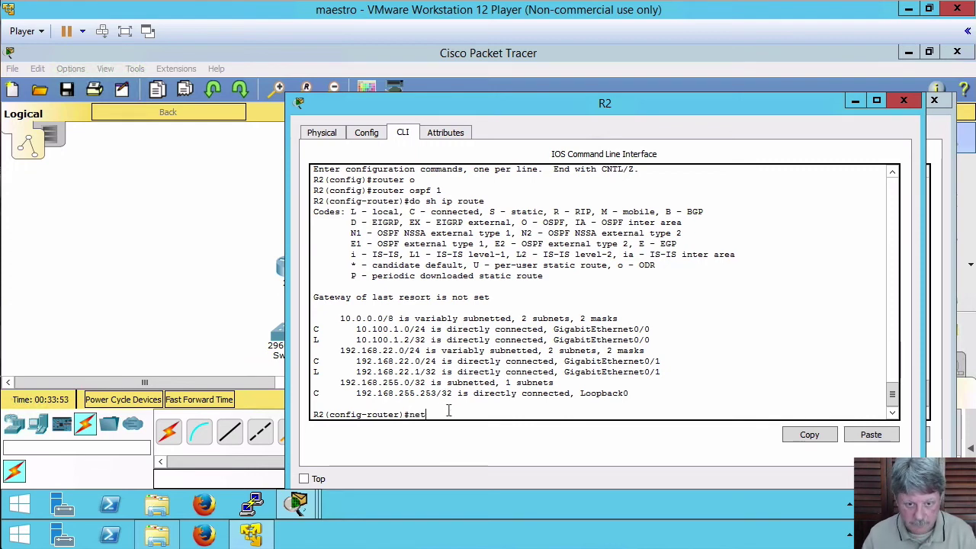
type("work 10")
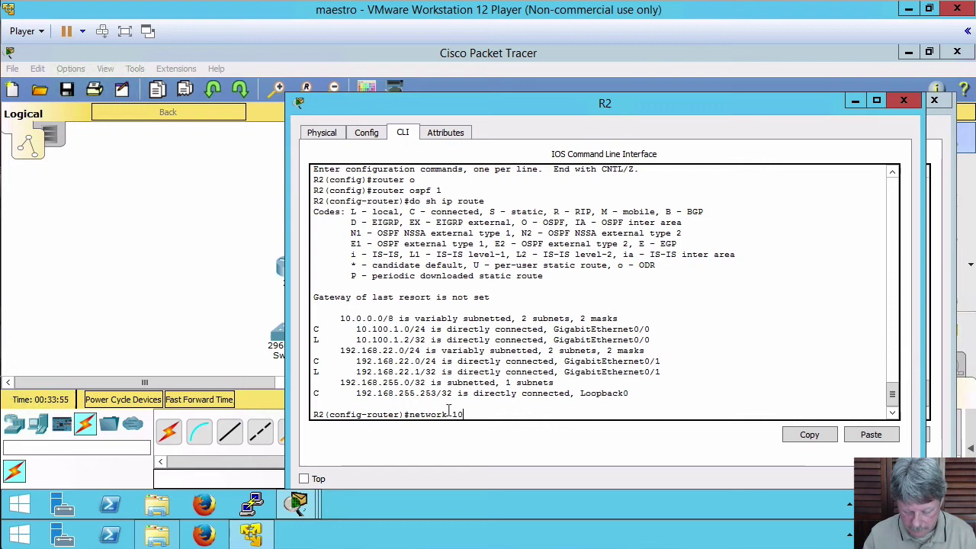
type(".100.1.0 0.0.0.")
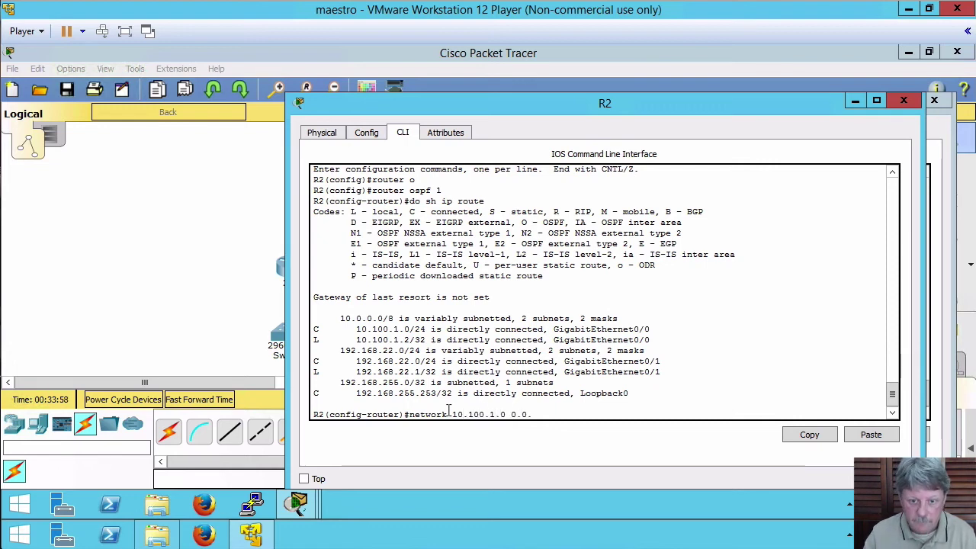
type("255 are")
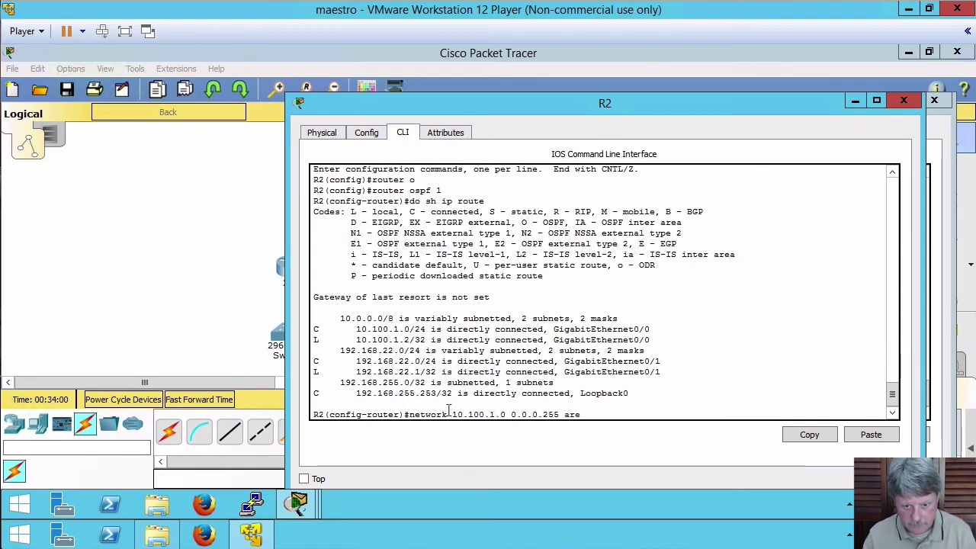
type("a 0")
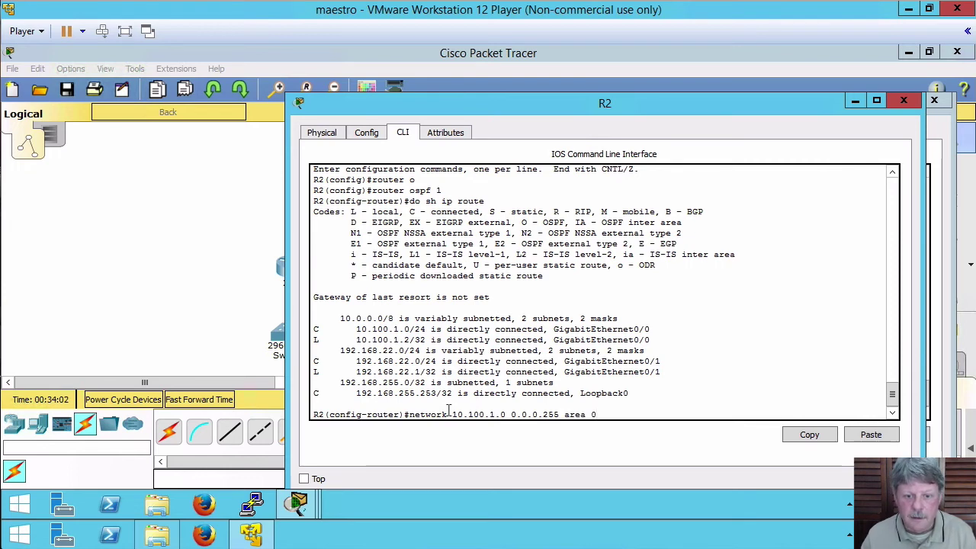
key("Return")
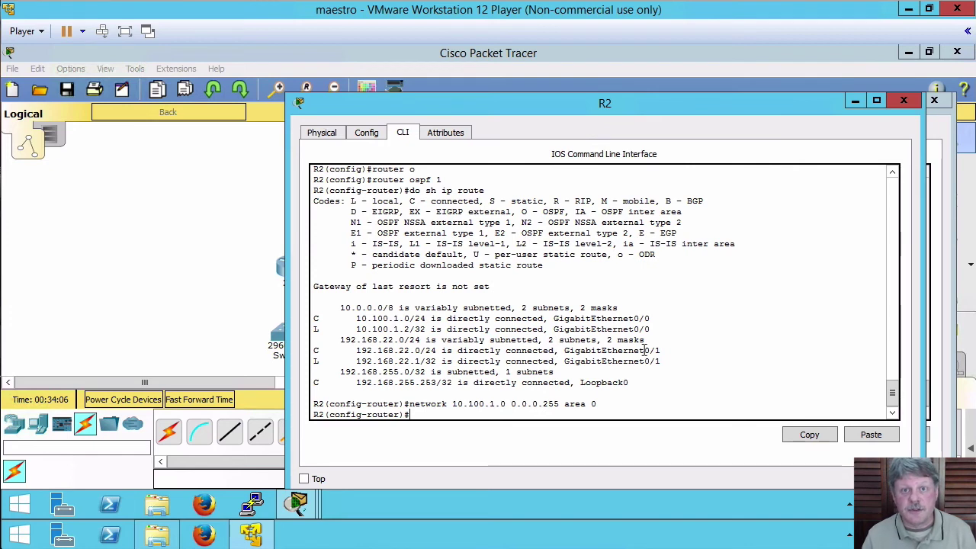
type("network")
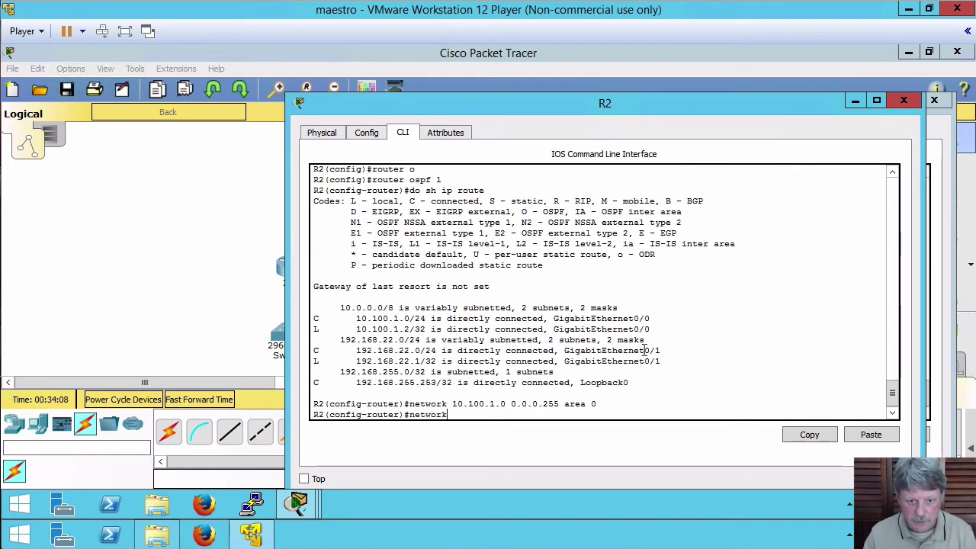
type(" 192.168")
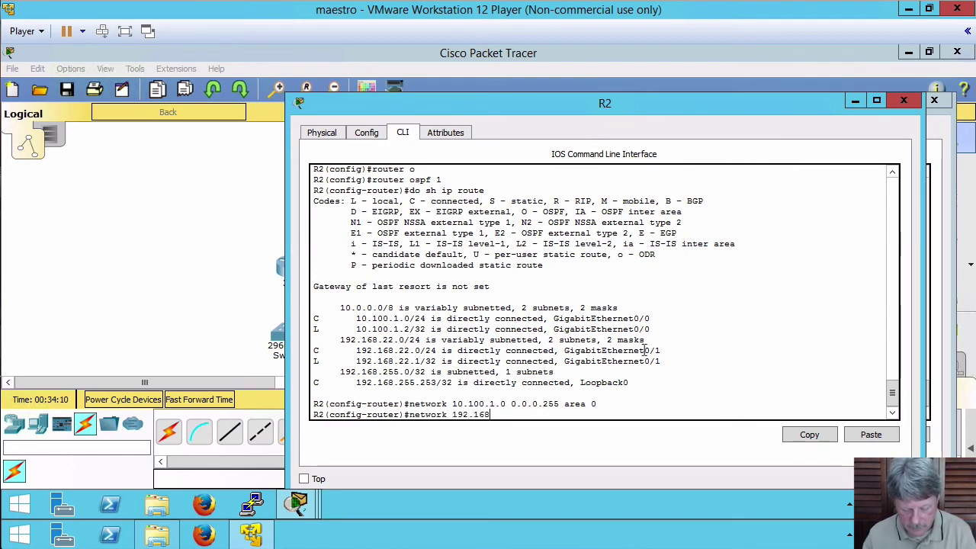
type(".22.0 0.0.0")
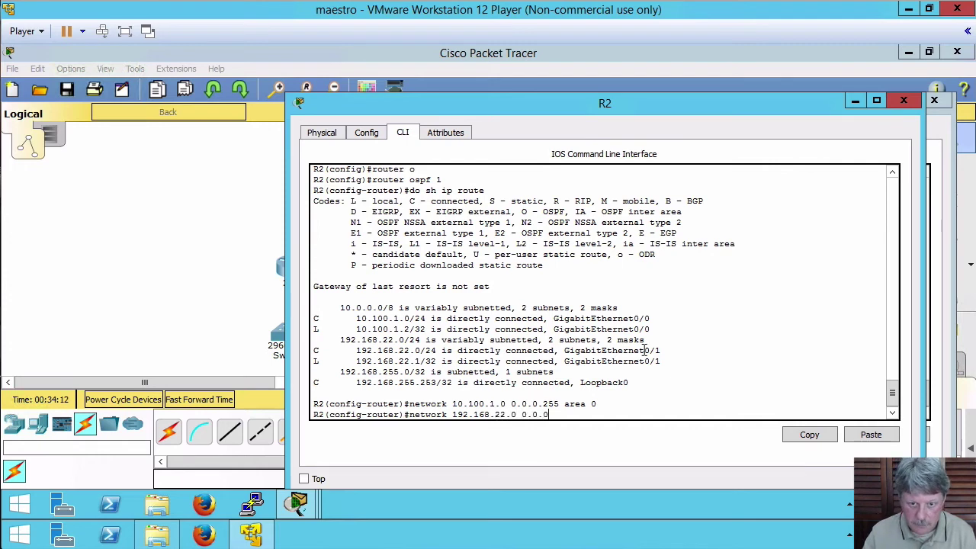
type(".255 area")
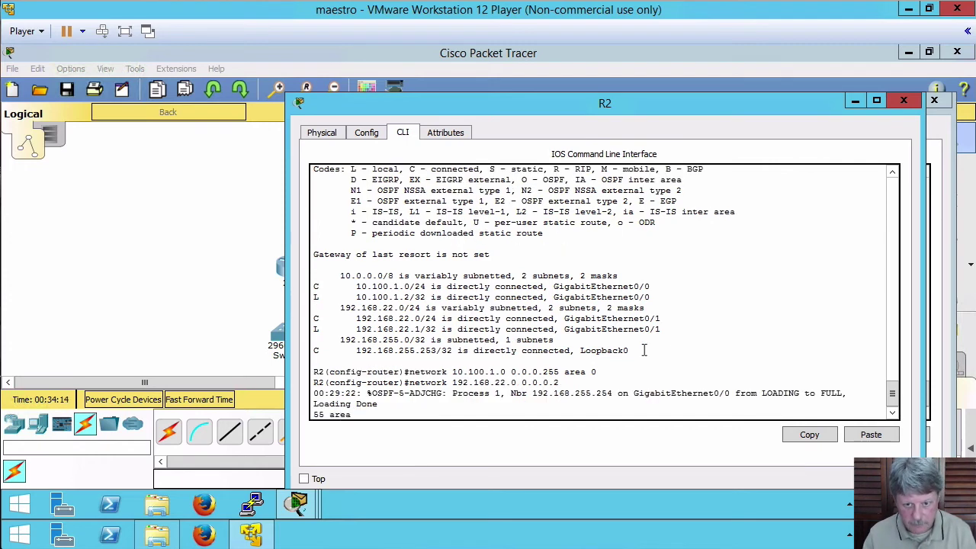
type(" 0")
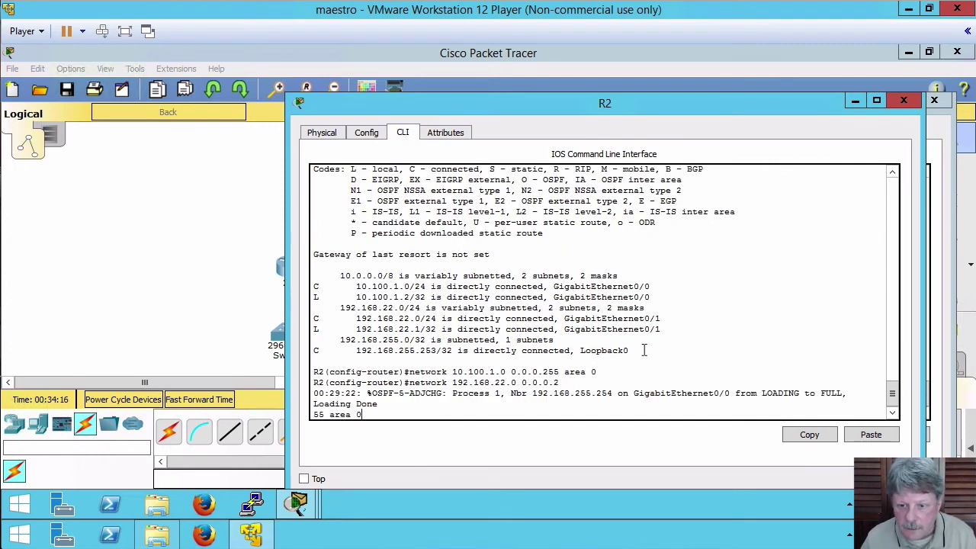
key("Return")
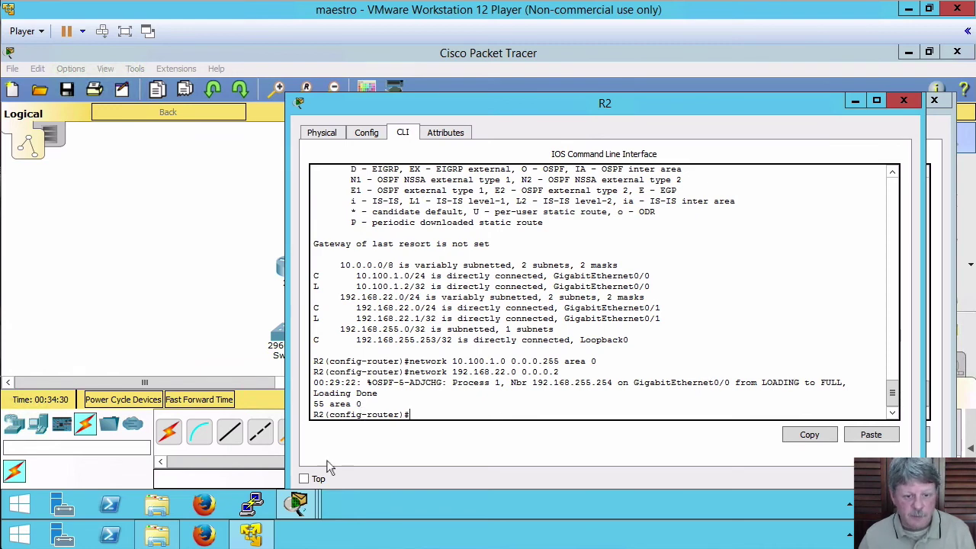
Return to R1's console and show the routing table with OSPF route 192.168.22.0/24.
left_click(298, 503)
left_click(264, 456)
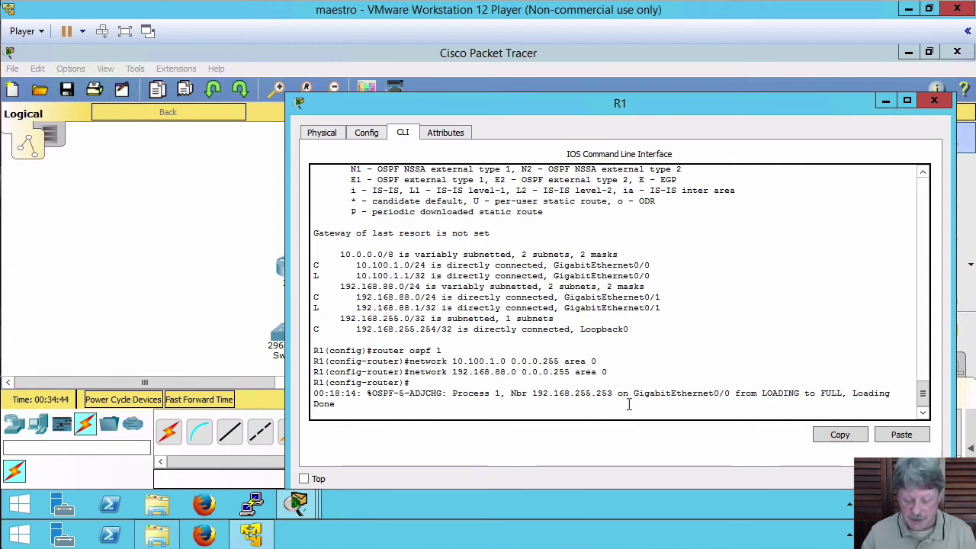
key("Return")
key("Return")
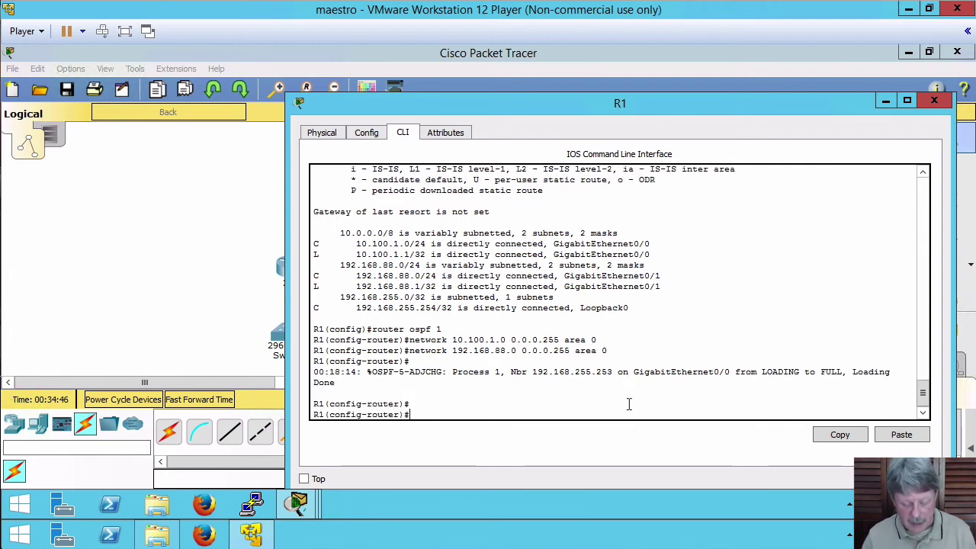
type("do sh ip route")
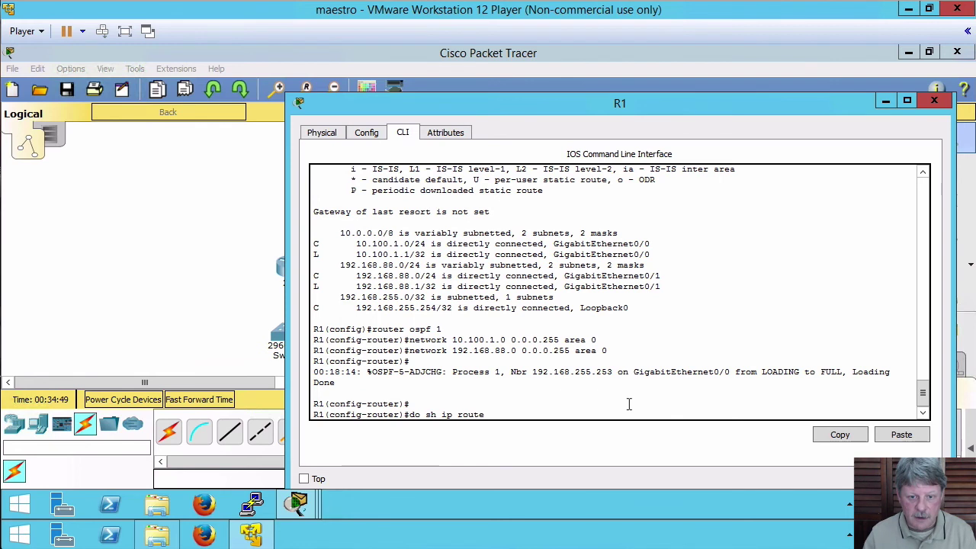
key("Return")
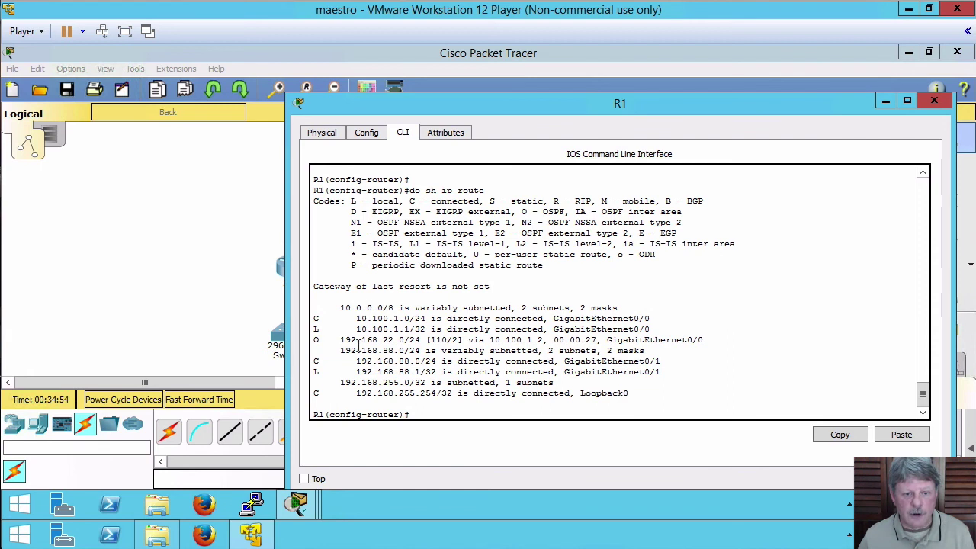
left_click_drag(314, 340, 709, 340)
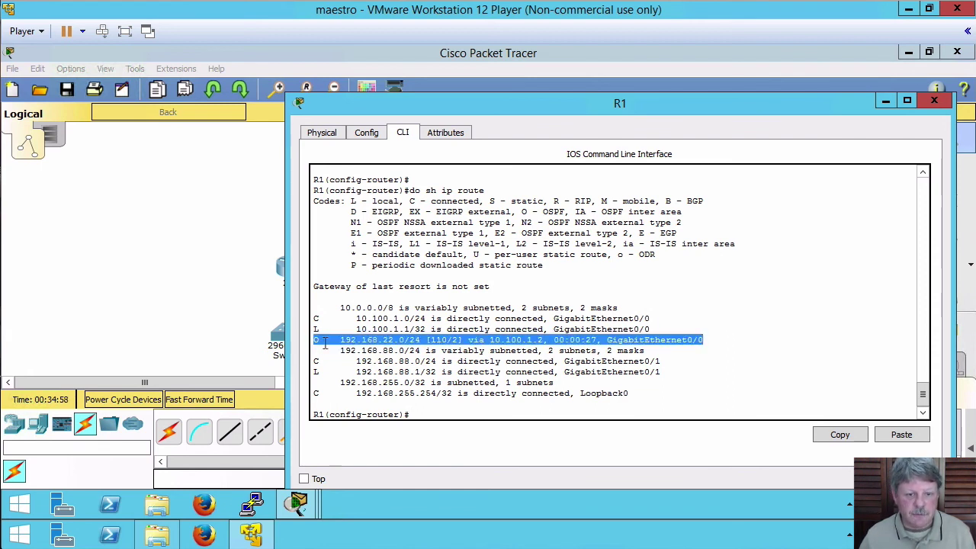